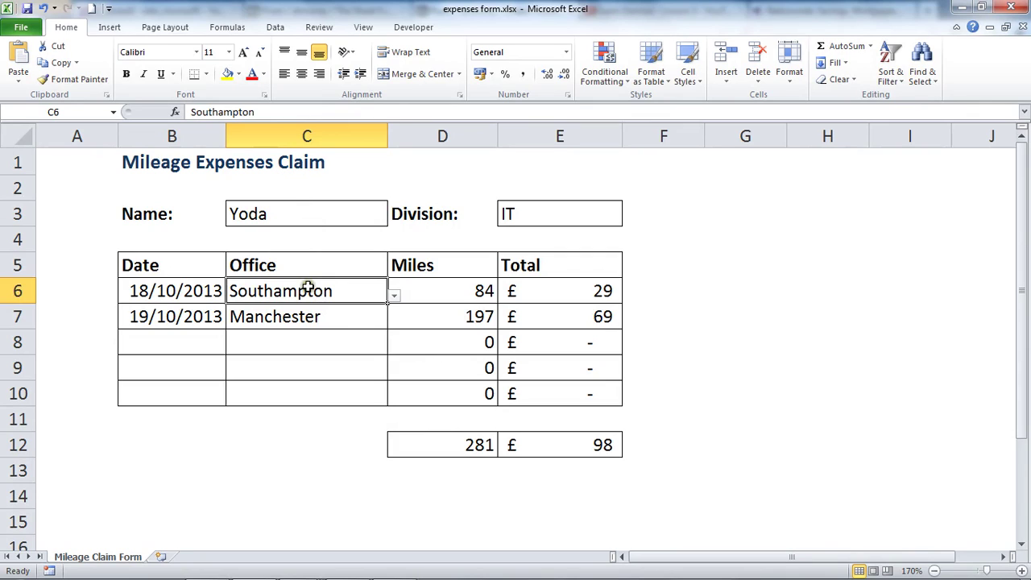
Check the Name, Division, date and Manchester office entry cells
click(383, 214)
click(551, 209)
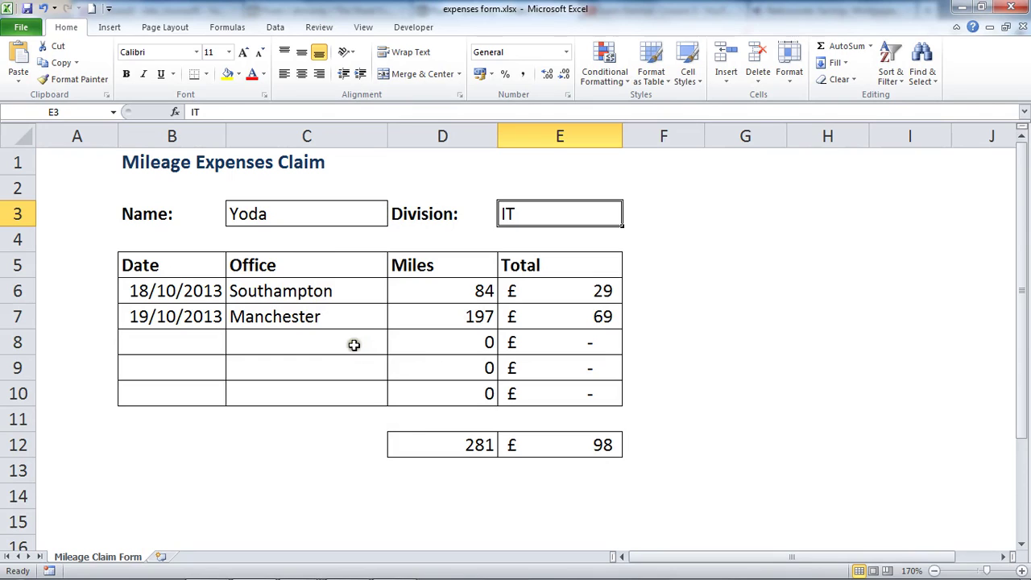
drag(193, 279, 290, 315)
click(369, 307)
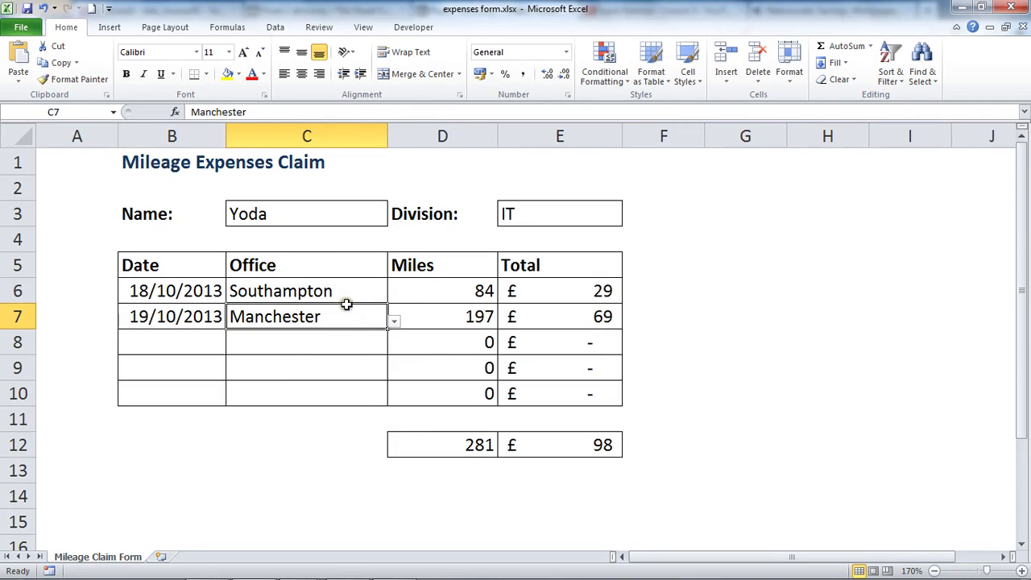
Compare the Miles lookup formula in D6 with the Total formula in E6
click(439, 289)
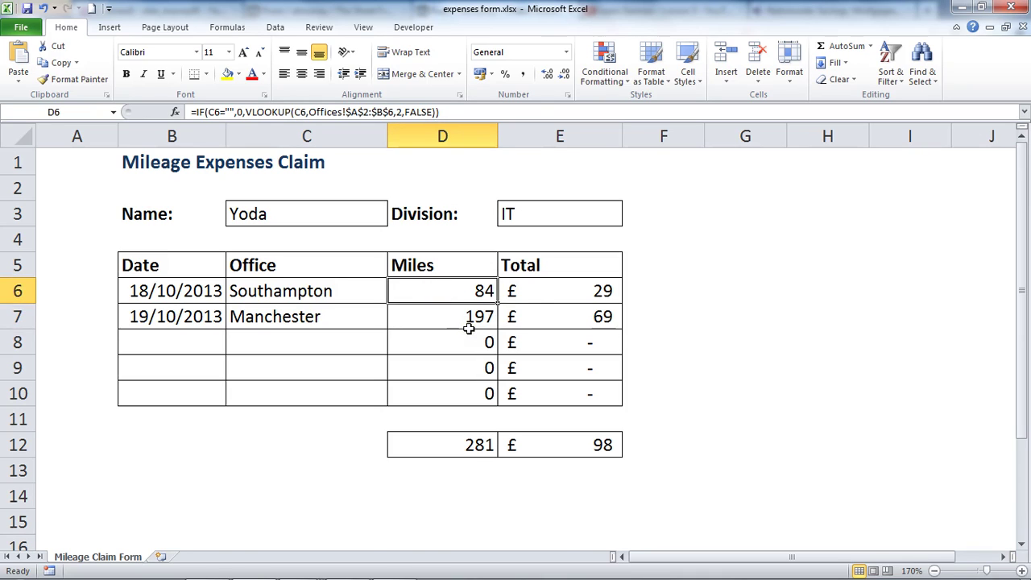
click(547, 300)
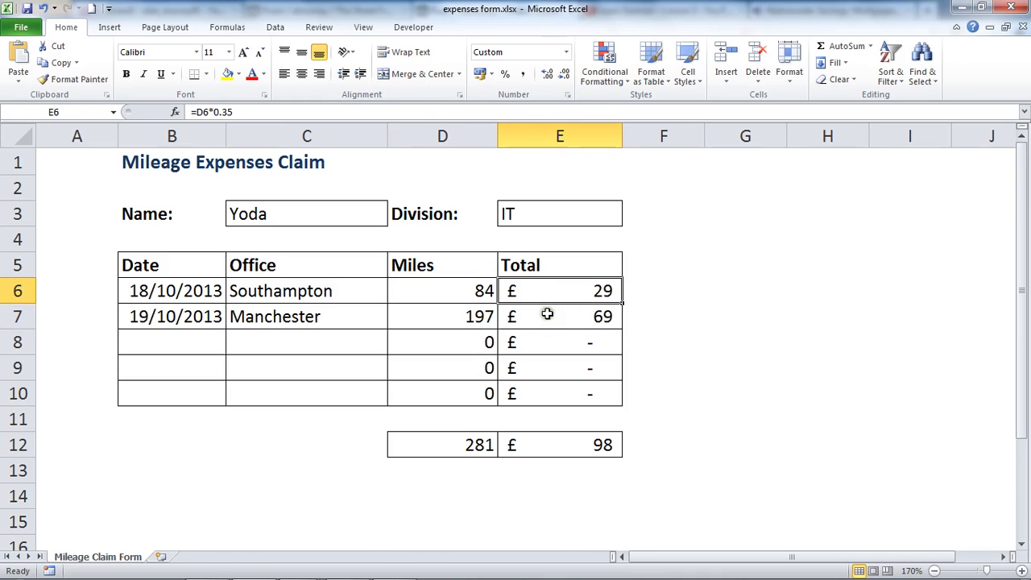
click(448, 289)
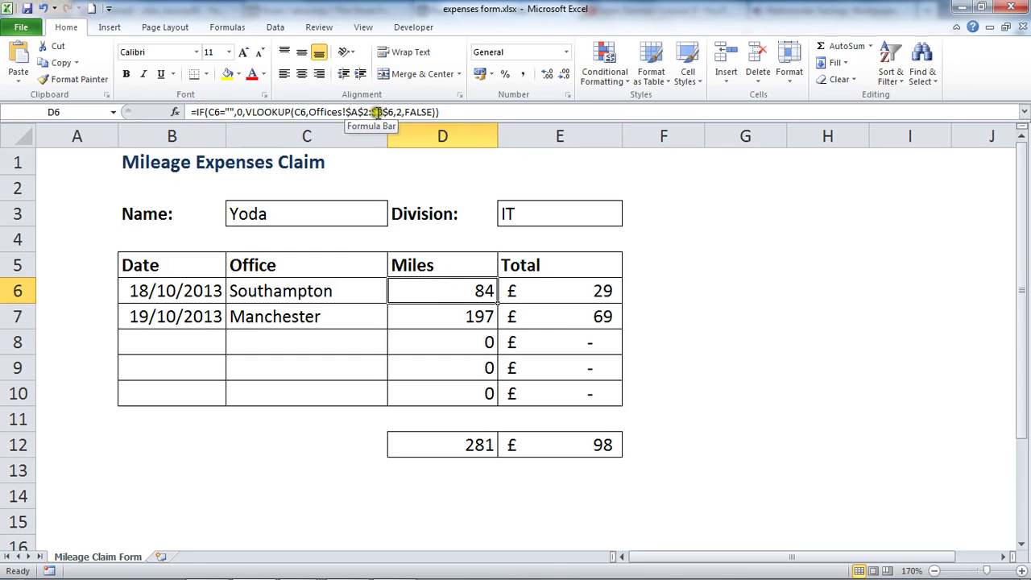
click(525, 293)
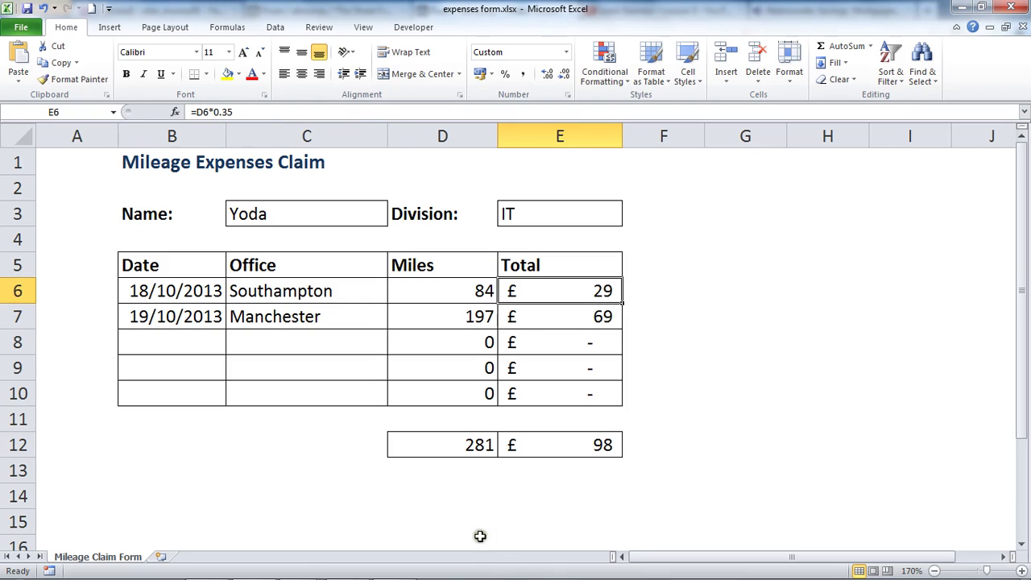
click(453, 300)
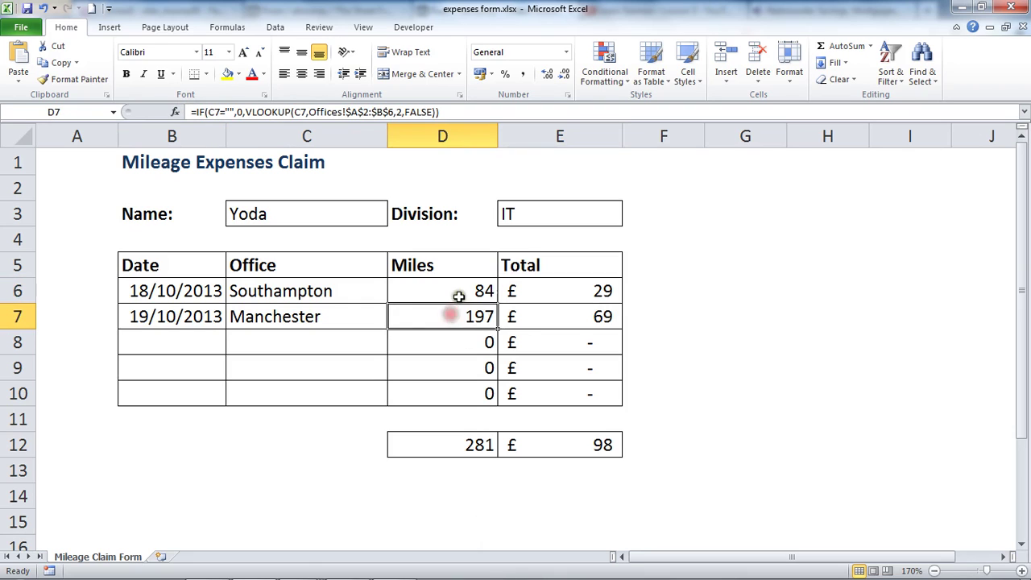
click(524, 294)
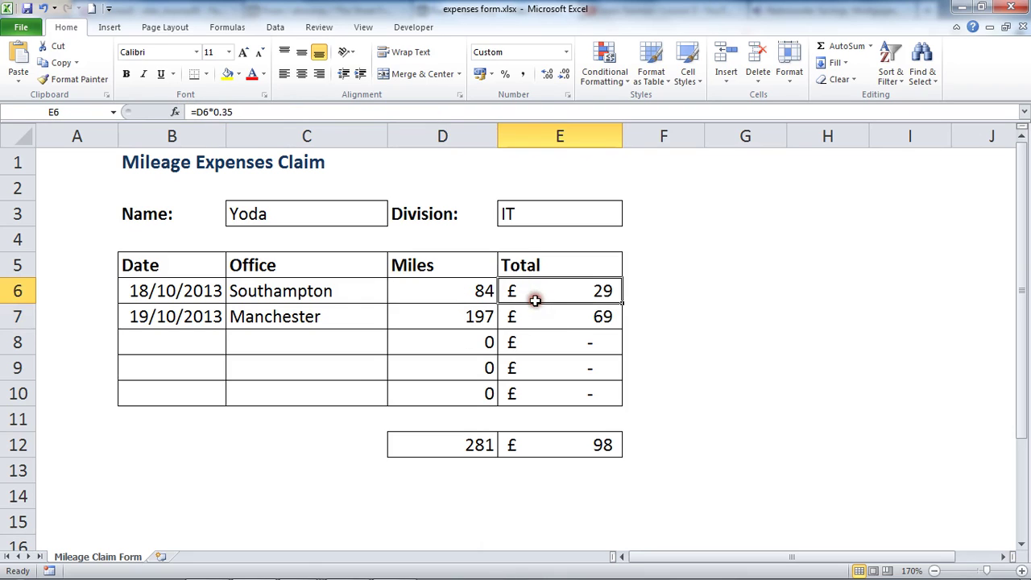
After checking row 7's Miles formula, select D6:E10 plus the D12:E12 totals
click(477, 323)
click(469, 288)
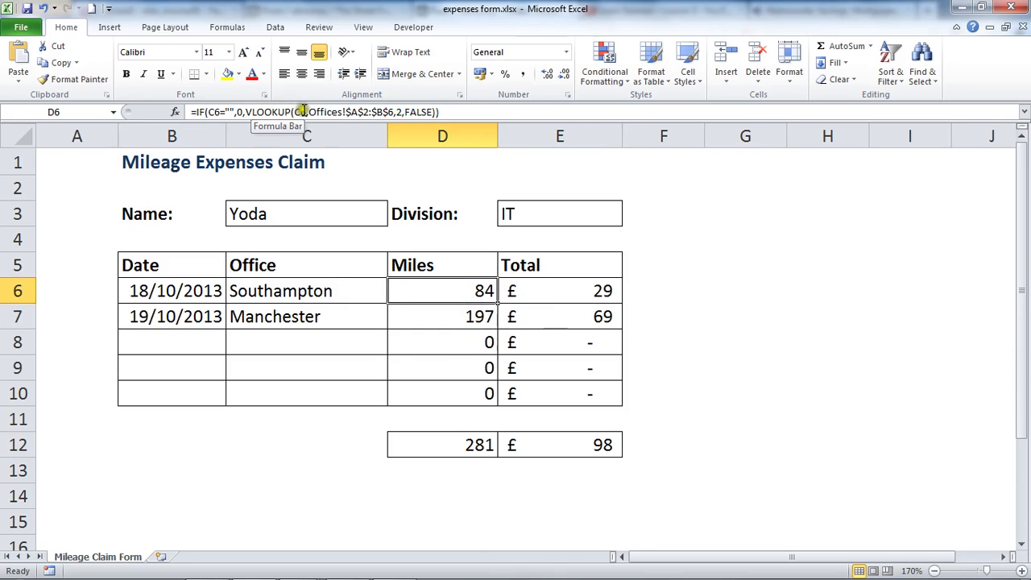
click(422, 318)
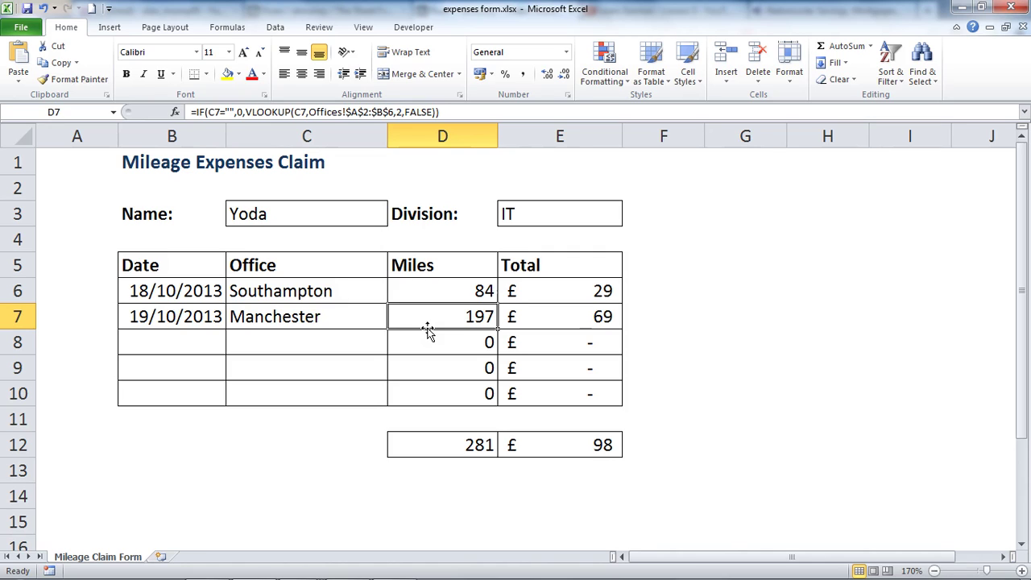
drag(443, 291, 528, 390)
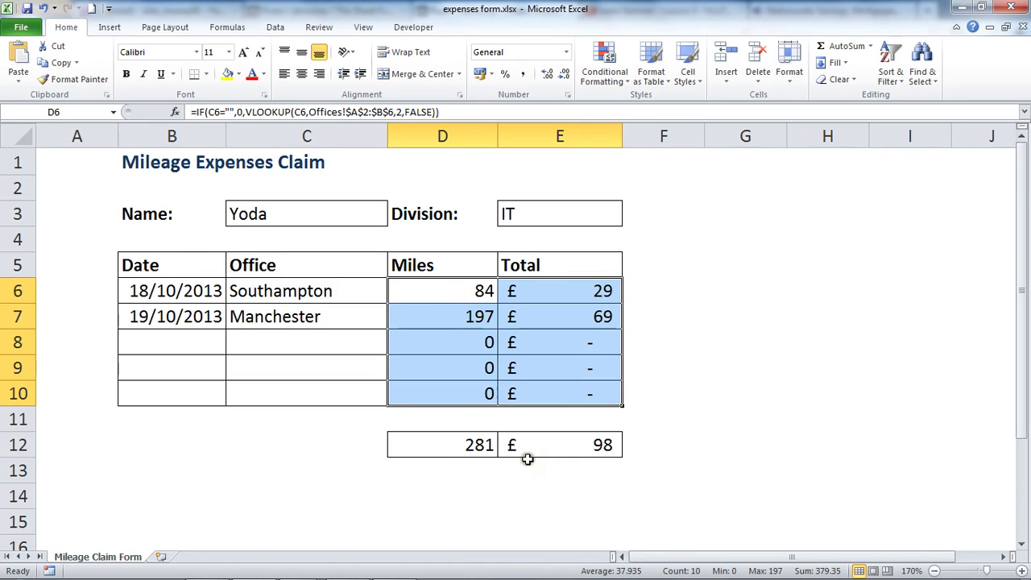
drag(467, 445, 538, 445)
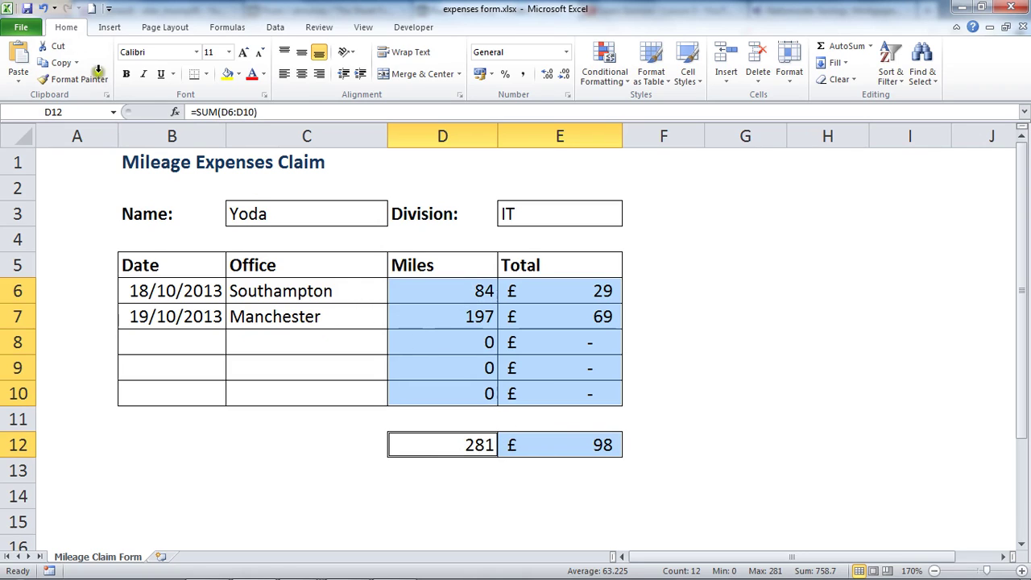
Mark the selected Miles and Total cells as Hidden and Locked in Format Cells protection
click(568, 95)
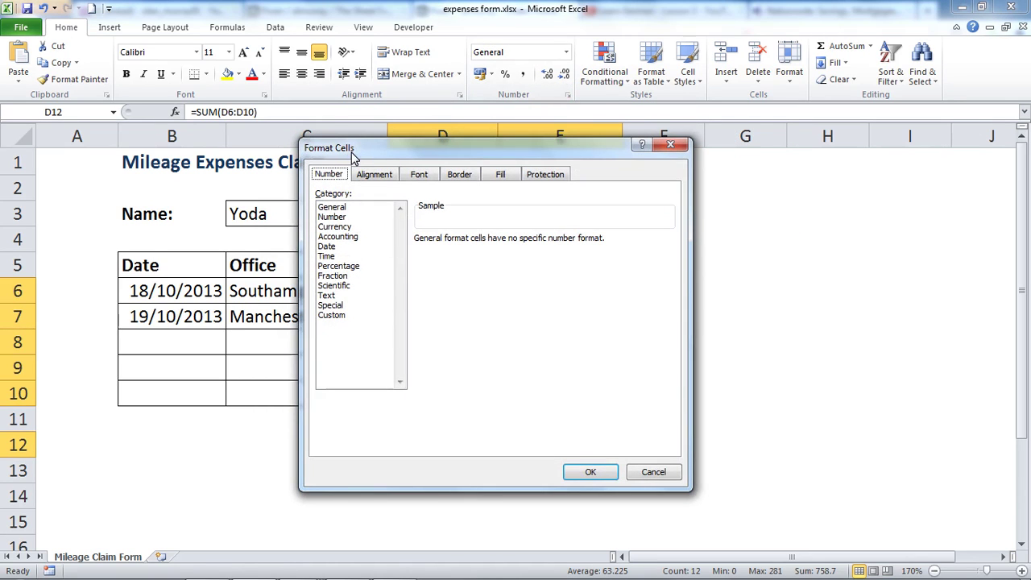
click(548, 172)
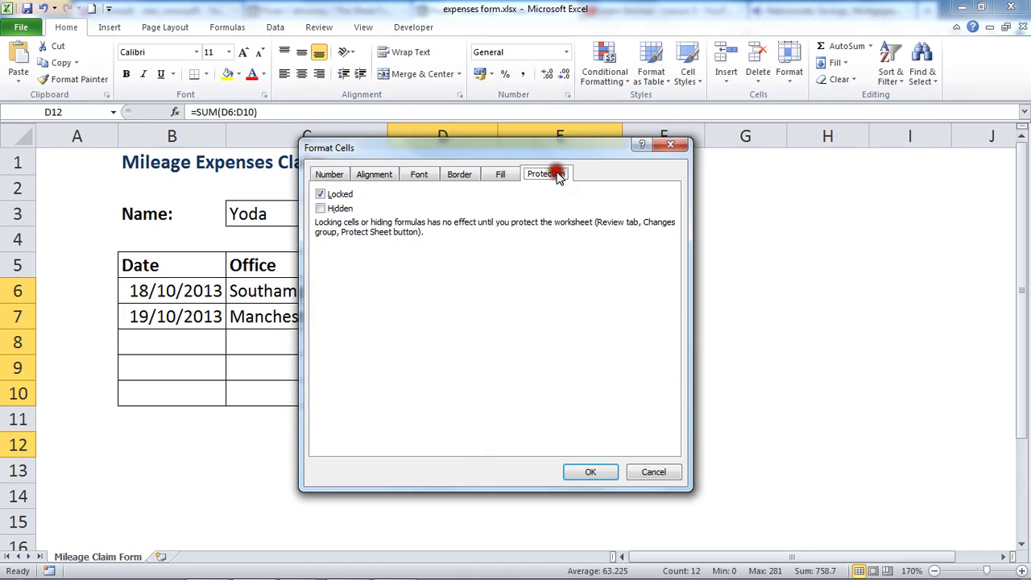
click(322, 208)
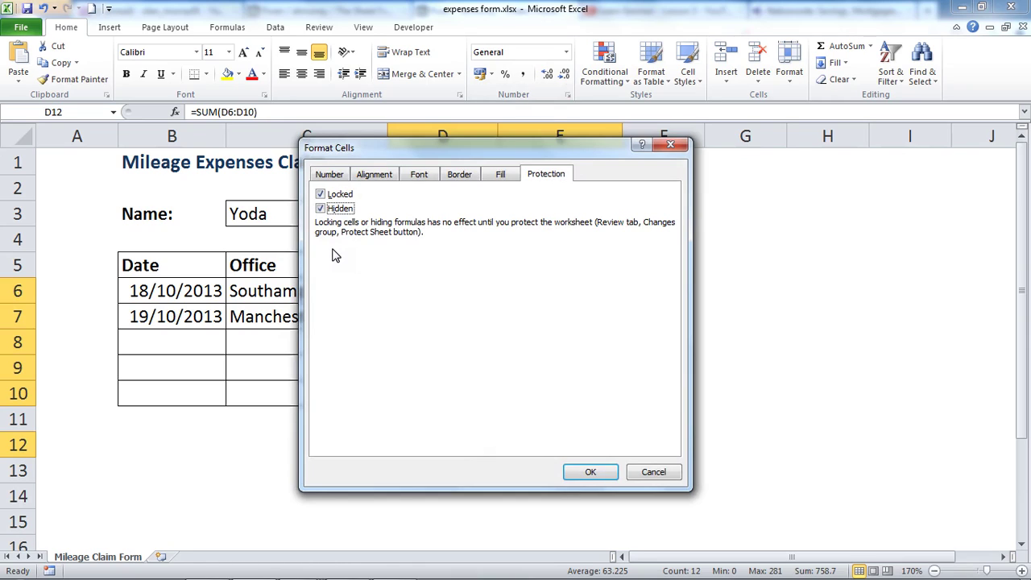
click(389, 210)
click(589, 472)
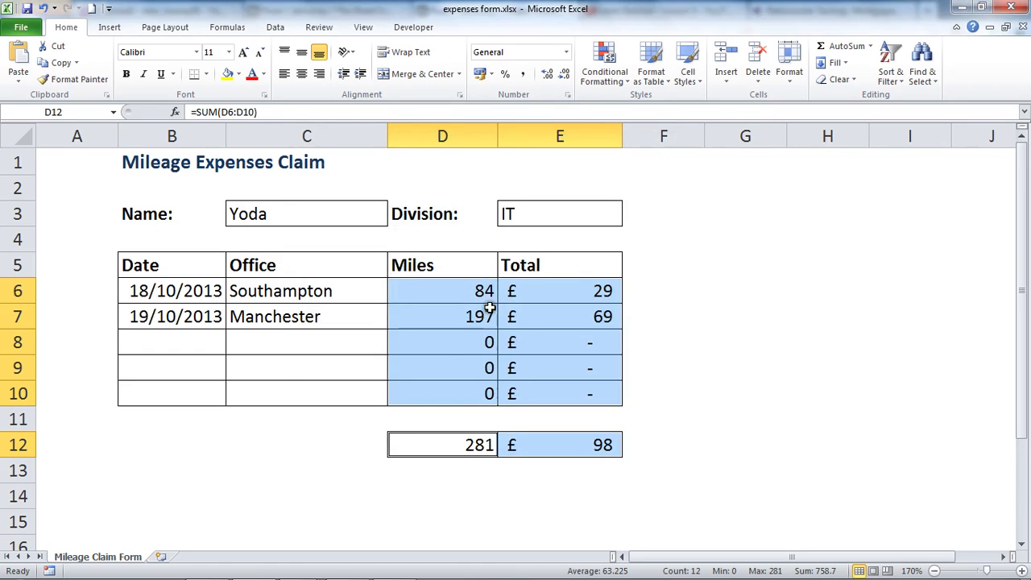
click(452, 359)
click(353, 347)
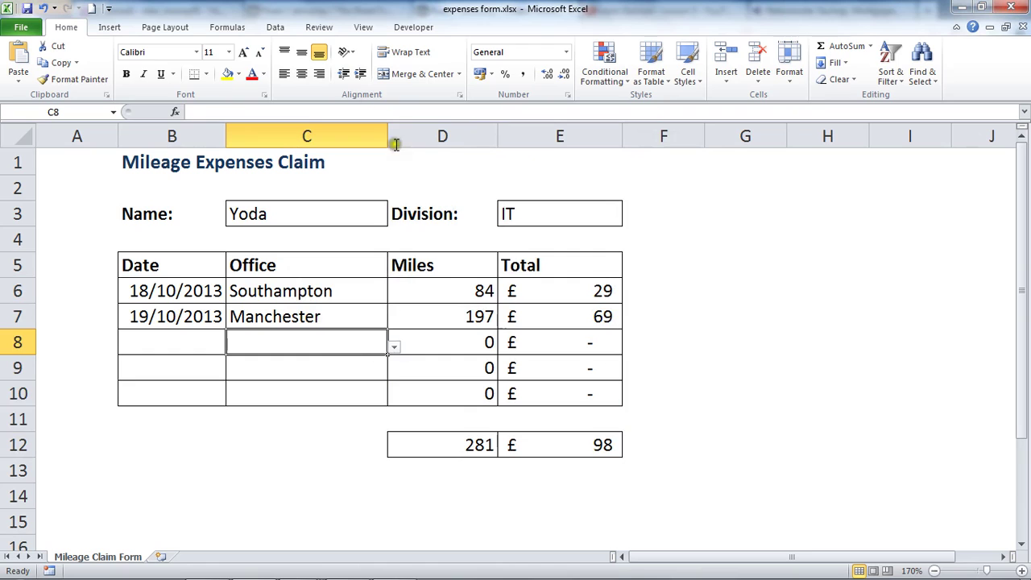
Bring up Protect Sheet from the Review ribbon and move its dialog clear of the table
click(321, 32)
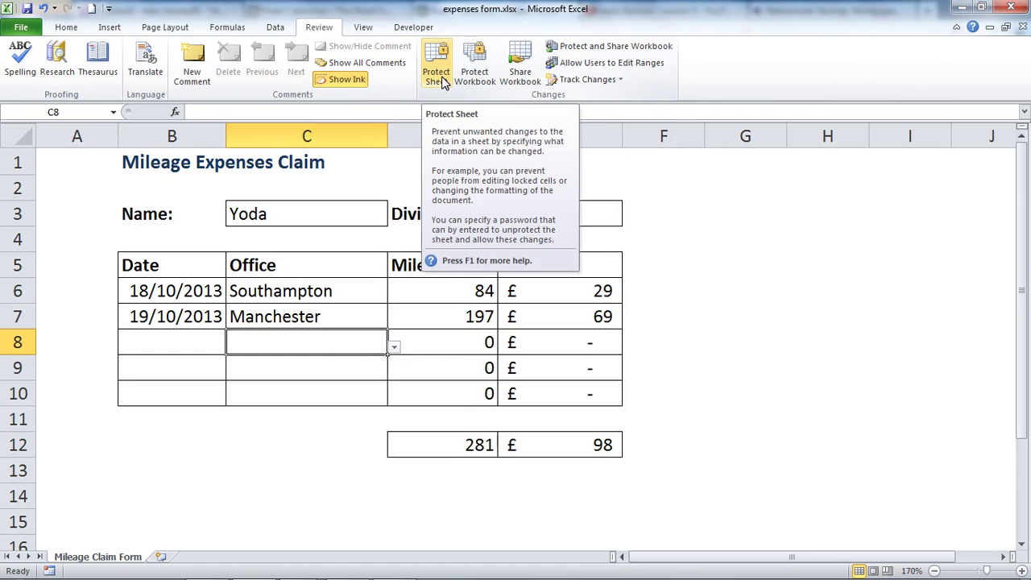
click(458, 297)
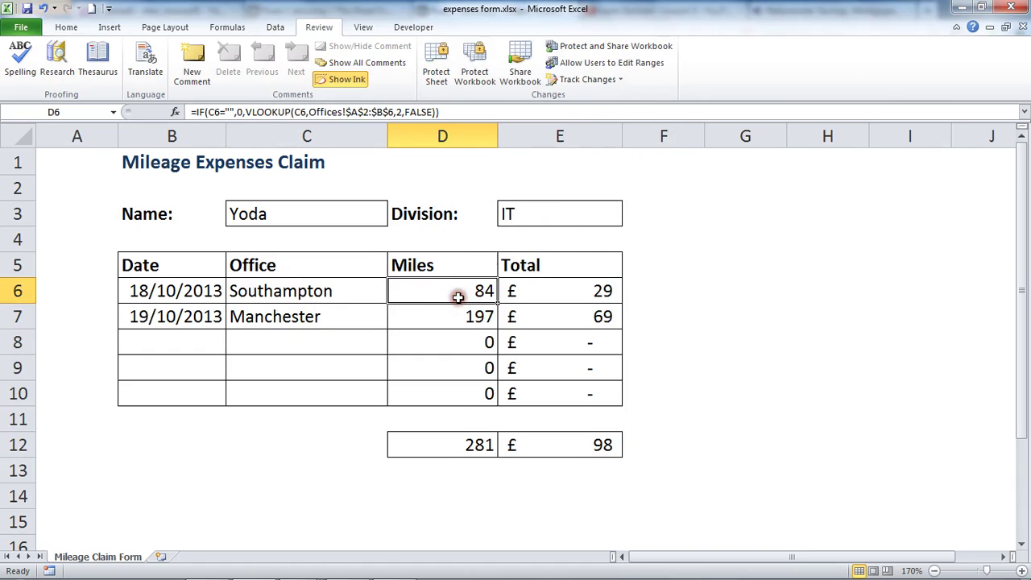
click(506, 295)
click(467, 292)
click(436, 81)
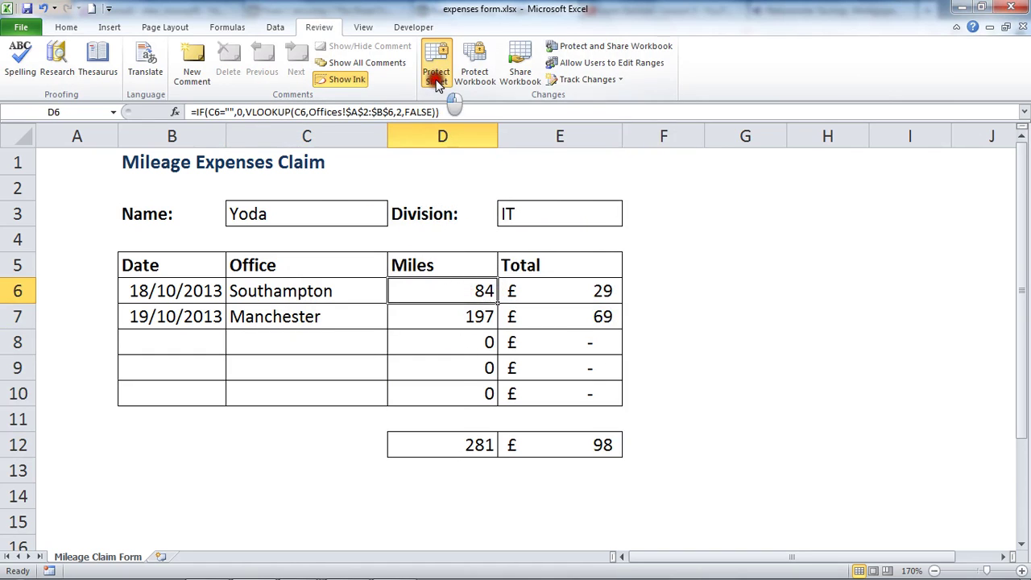
drag(450, 201, 509, 172)
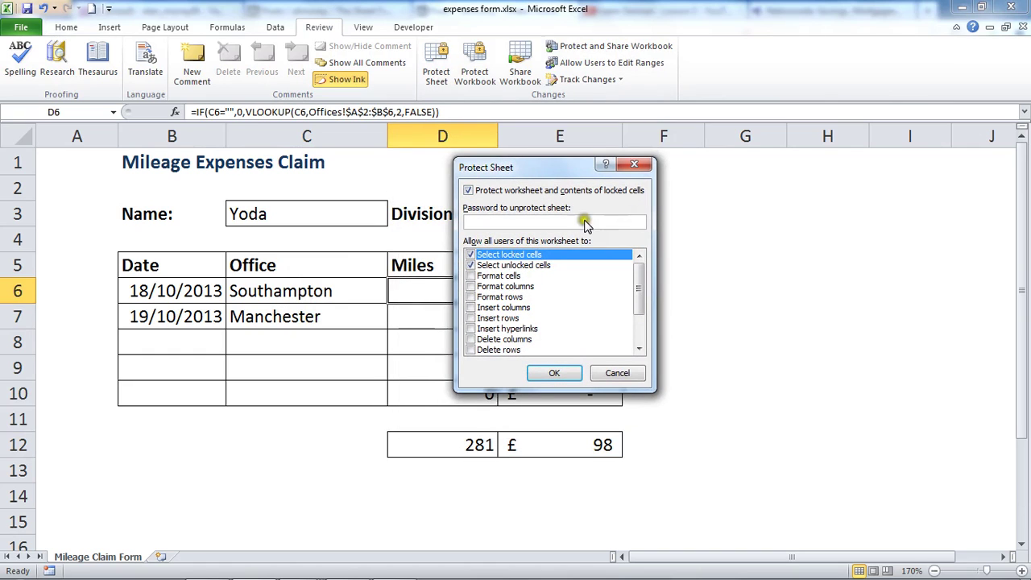
Protect the sheet with no password and the default permissions
click(480, 219)
click(547, 216)
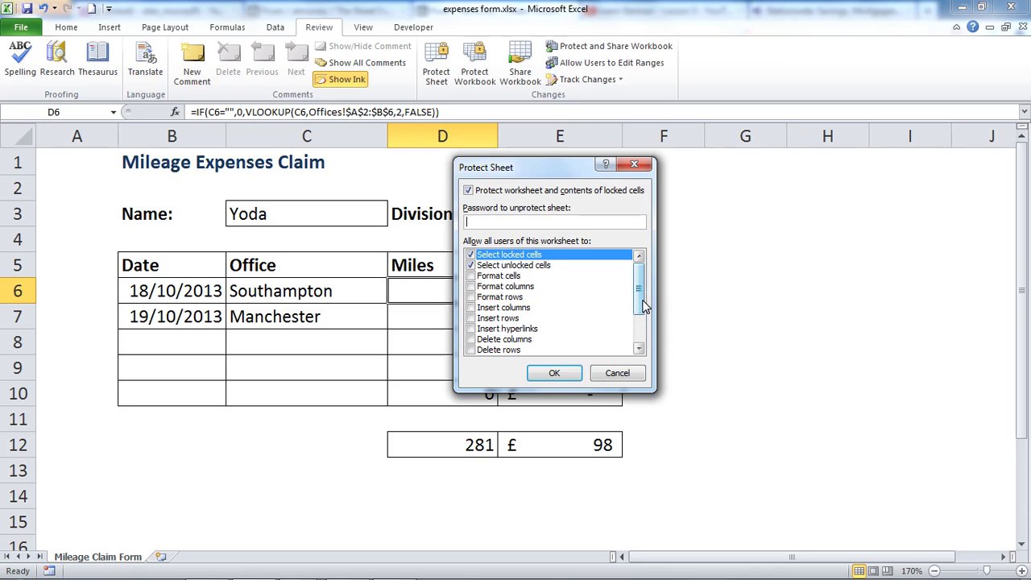
click(473, 219)
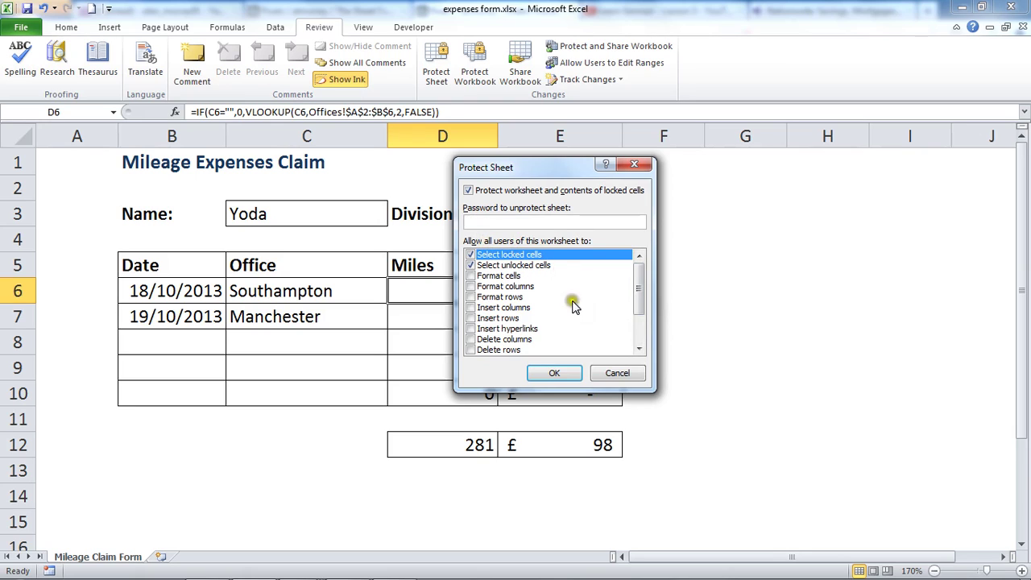
drag(642, 288, 633, 371)
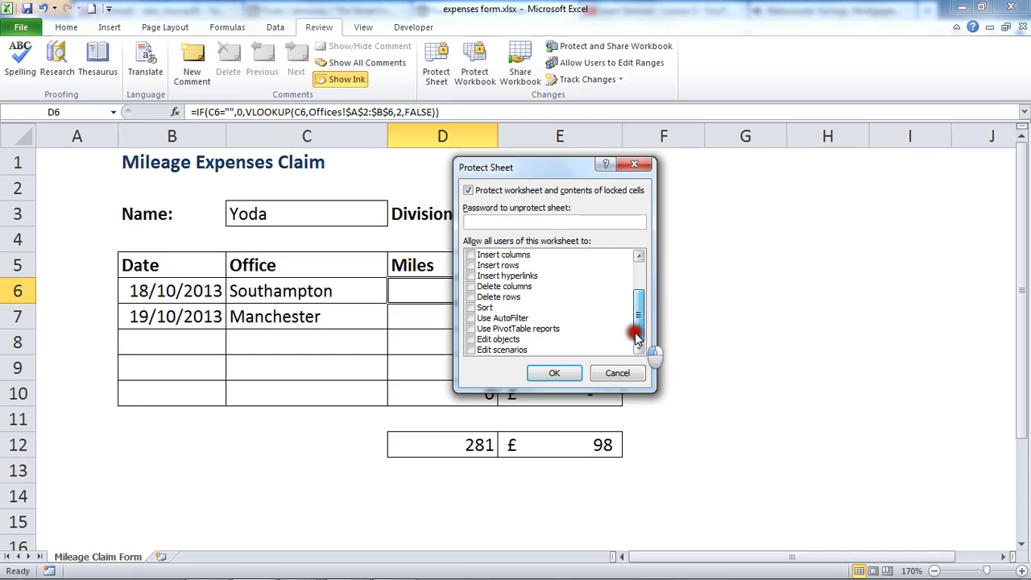
drag(636, 315, 638, 271)
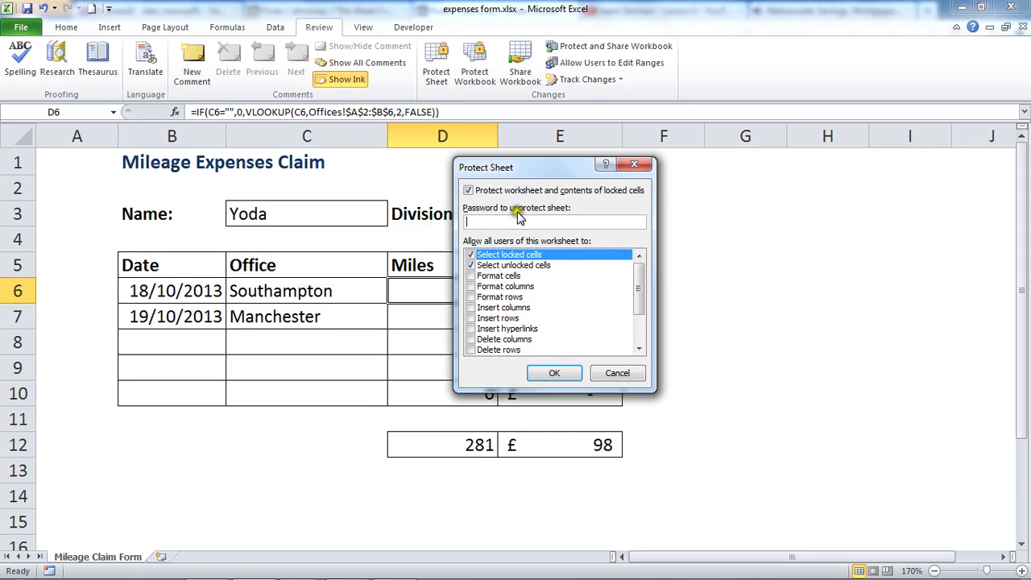
click(549, 374)
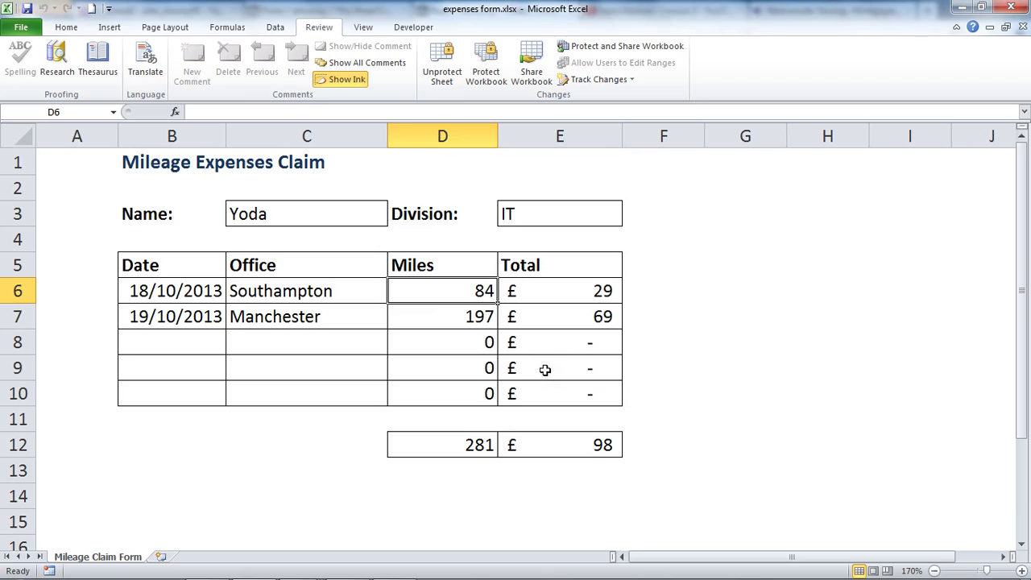
Confirm the D6, D7 and E6 formulas are hidden, then unprotect the sheet
click(463, 320)
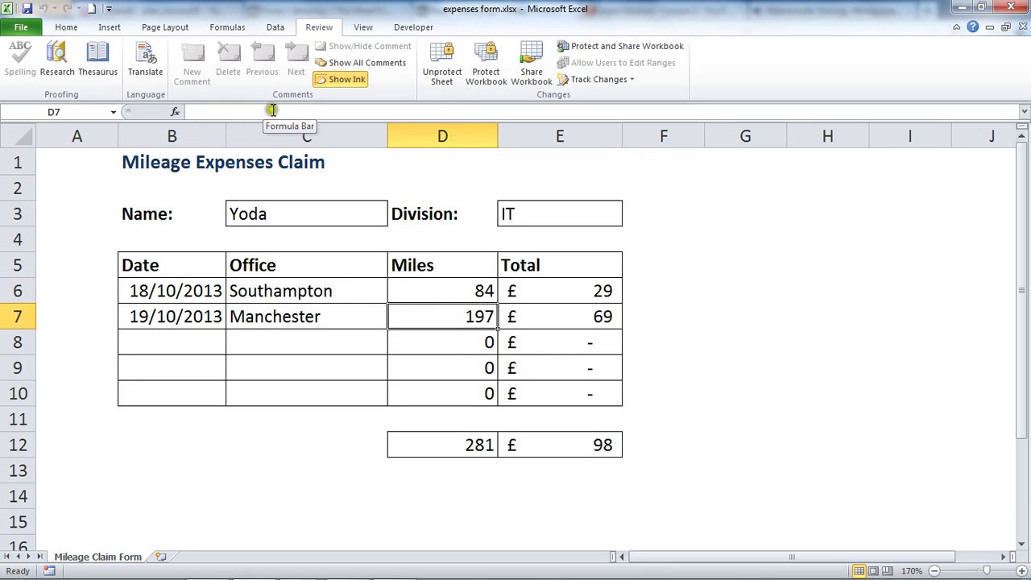
click(550, 286)
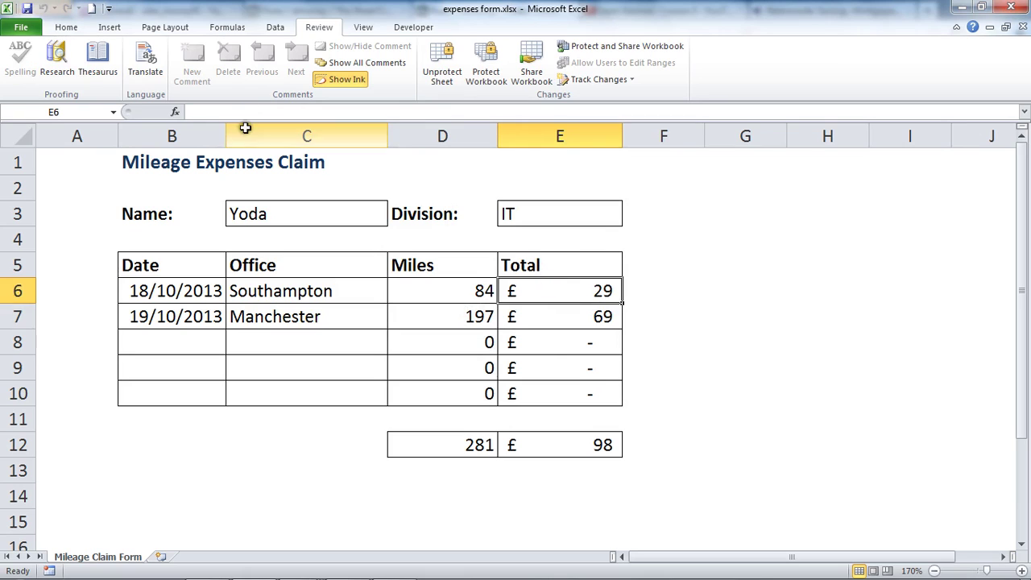
click(374, 293)
click(456, 284)
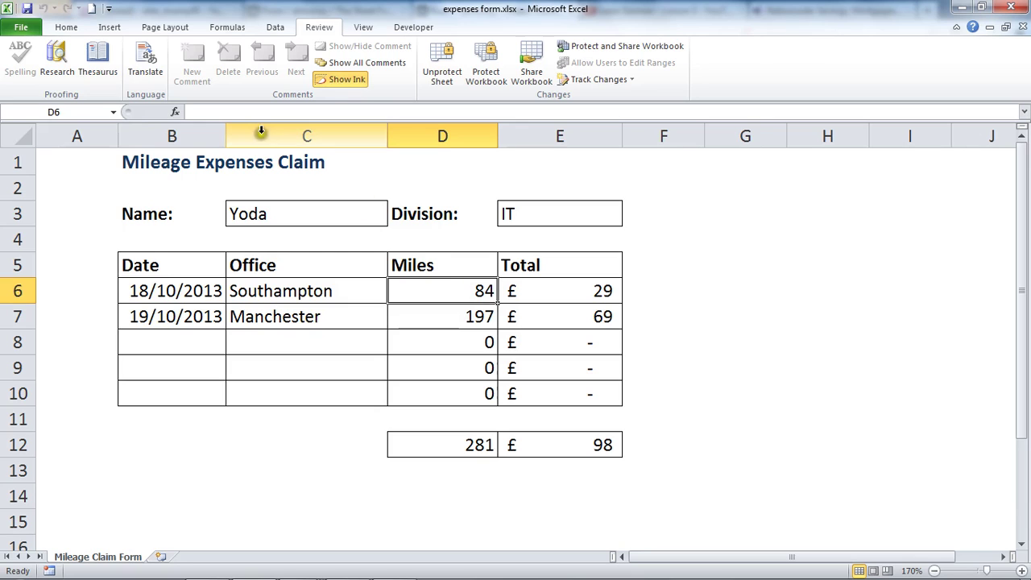
click(403, 332)
click(446, 294)
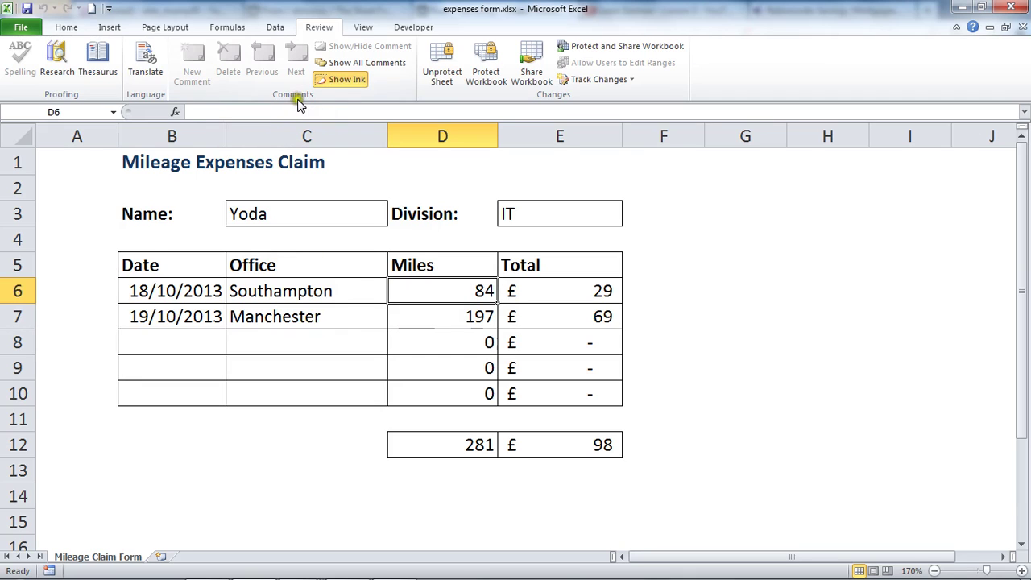
click(441, 71)
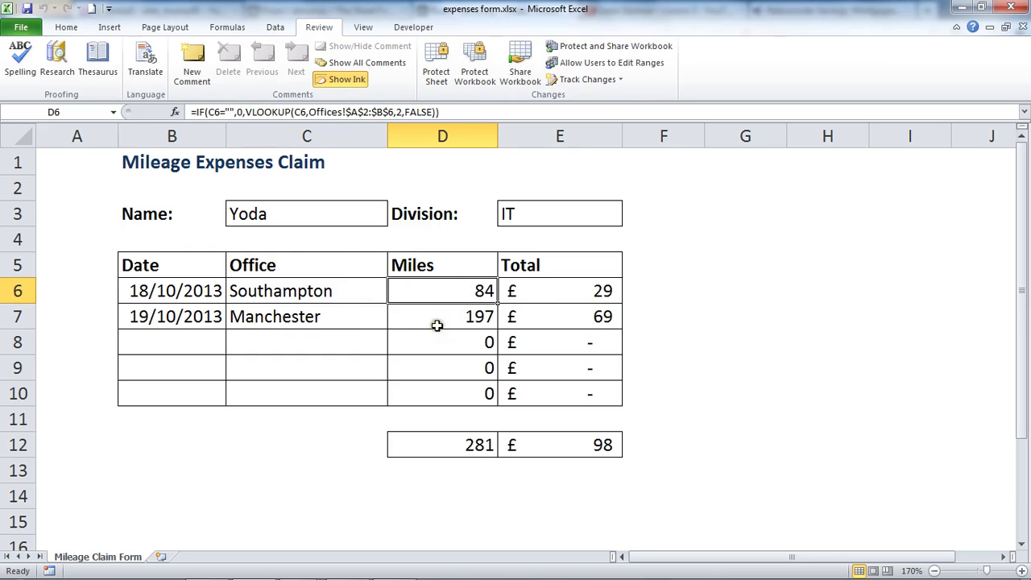